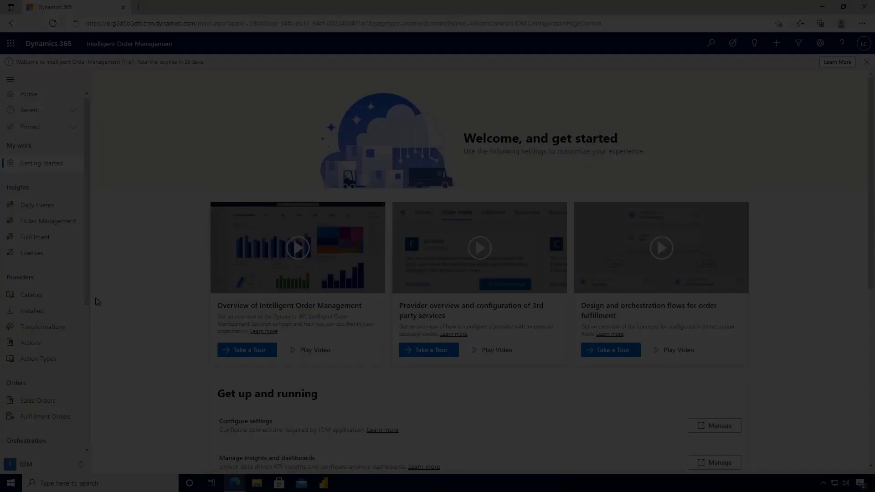
scroll(90, 328, "down", 2)
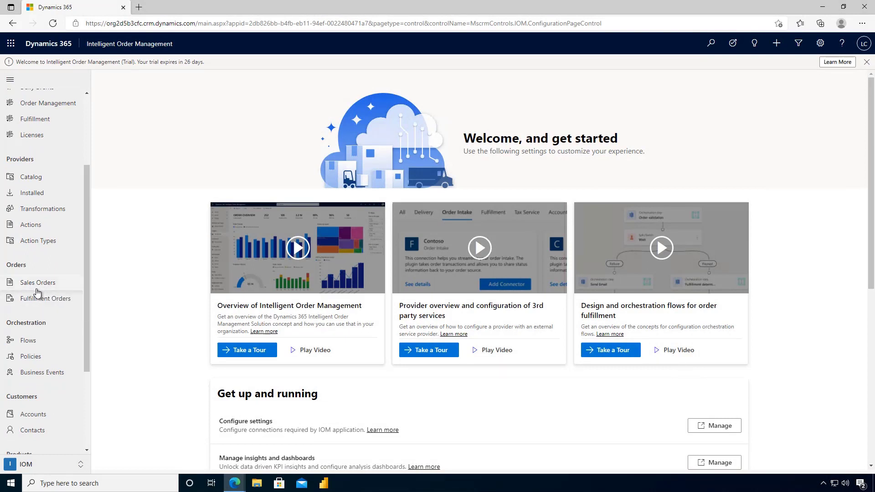
left_click(35, 282)
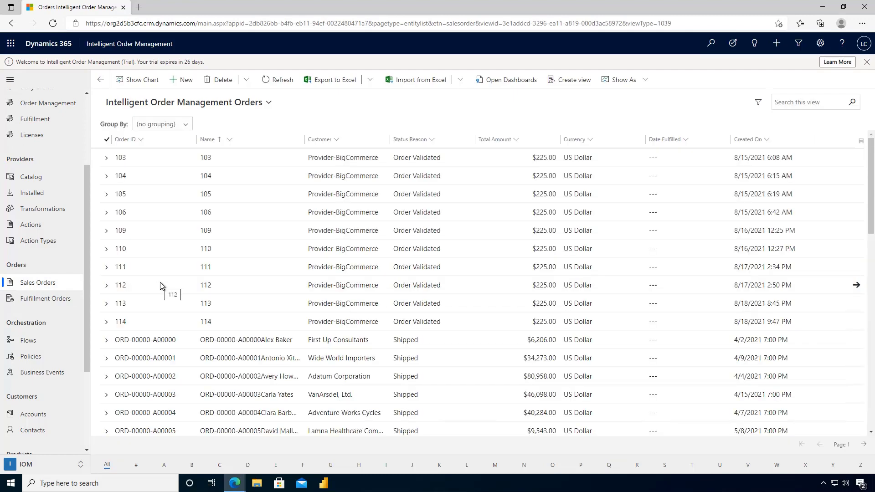
left_click(118, 344)
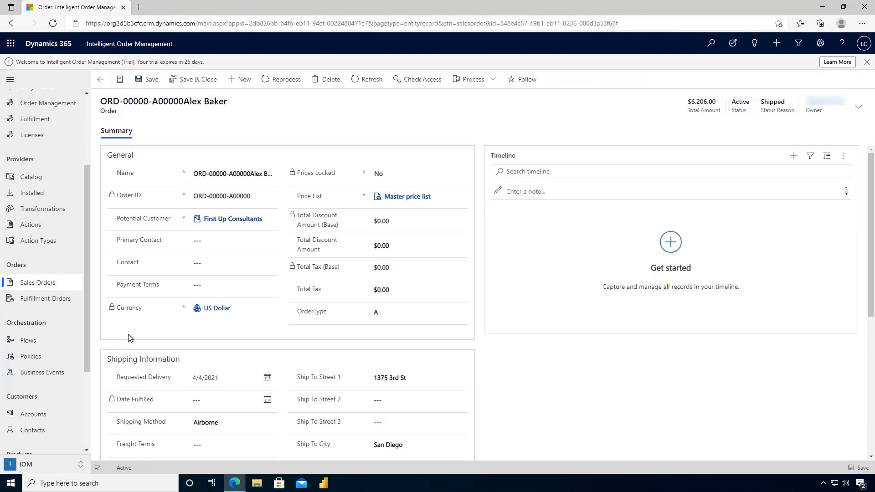
scroll(341, 326, "down", 1)
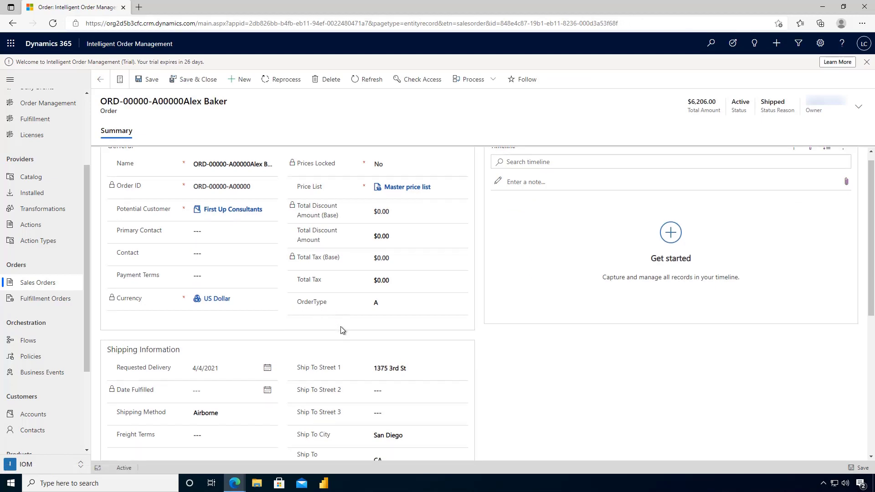
scroll(340, 326, "down", 3)
scroll(341, 345, "down", 2)
scroll(341, 346, "down", 1)
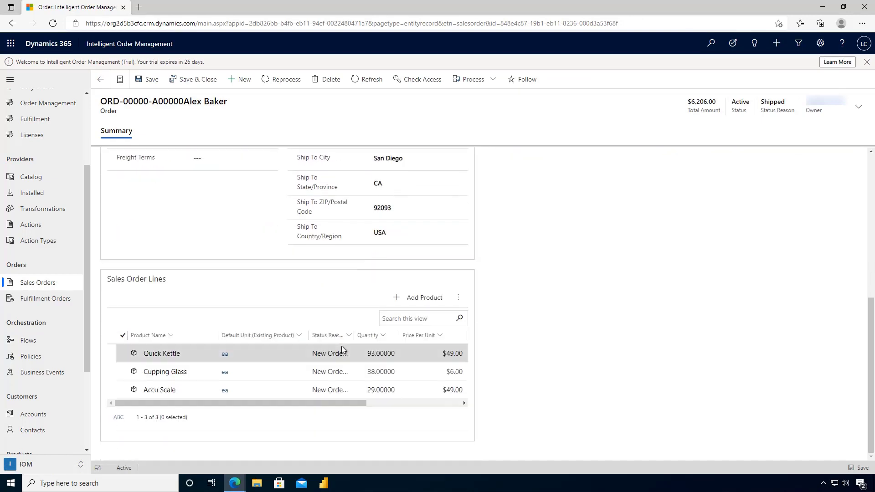
Step: Open the Quick Kettle order line and follow its FO-ORD fulfillment product link
left_click(152, 354)
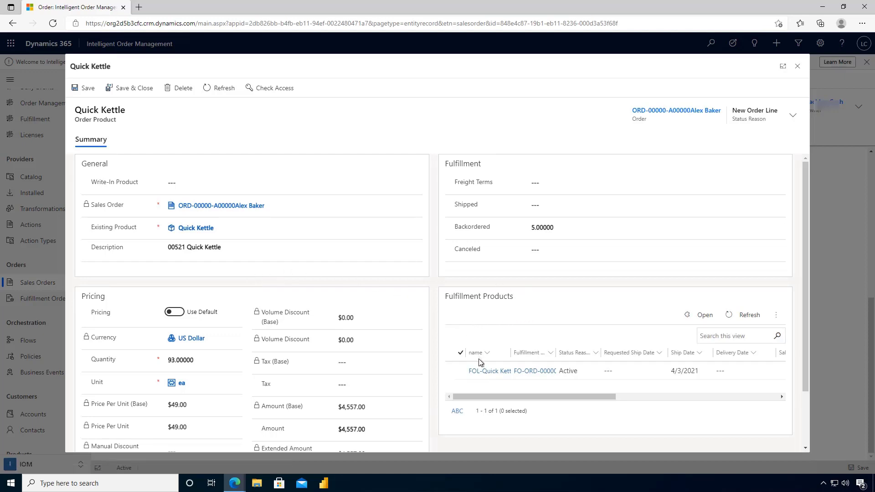
left_click(531, 372)
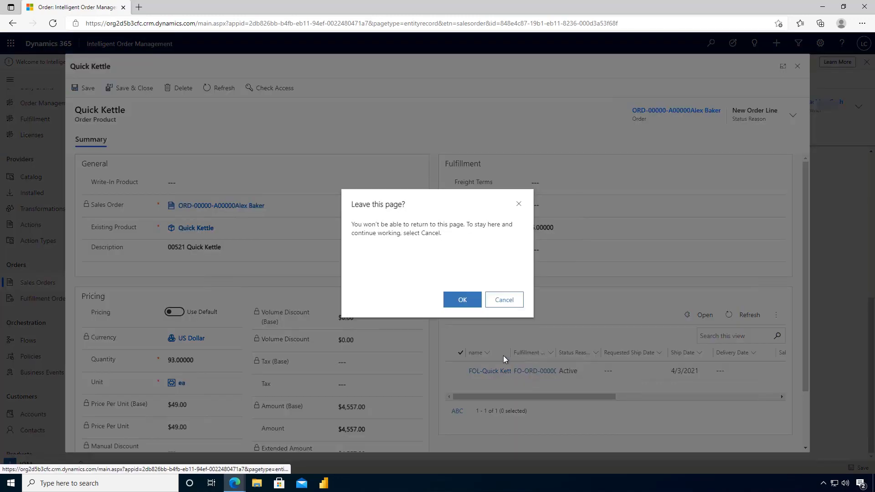
Step: Leave the order line for FO-ORD-00000-A00000 and widen its Name and Fulfillment ID columns
left_click(463, 300)
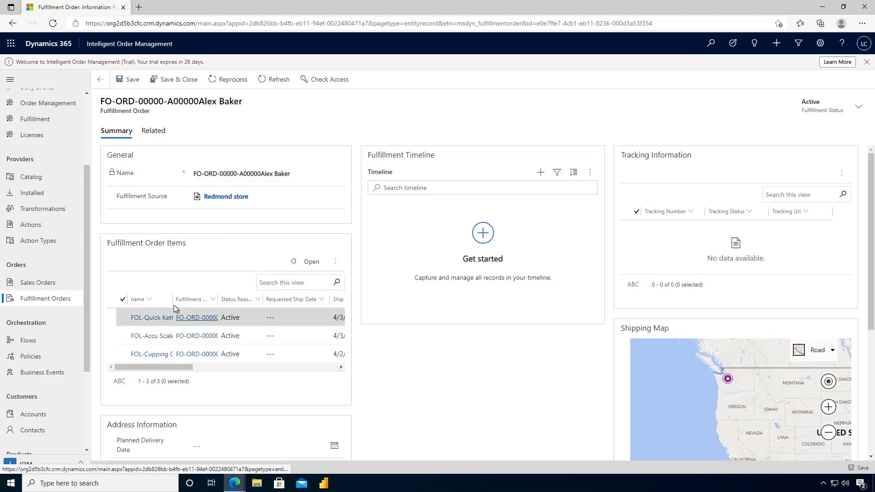
left_click_drag(190, 292, 194, 294)
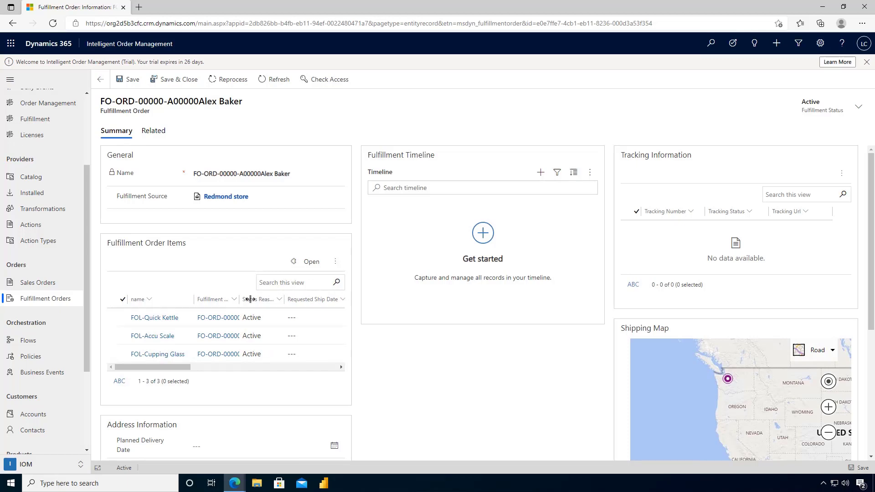
left_click_drag(249, 298, 296, 298)
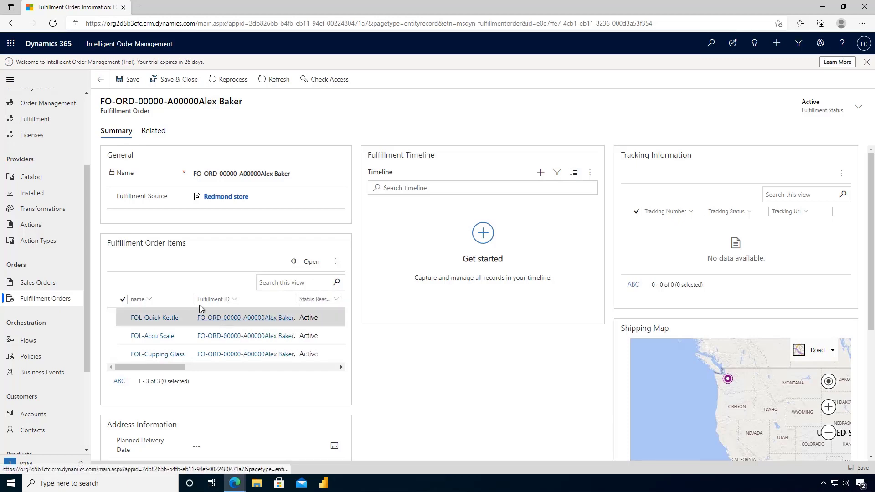
Step: Follow FOL-Quick Kettle to its Quick Kettle sales line, then to order ORD-00000-A00000
left_click(152, 317)
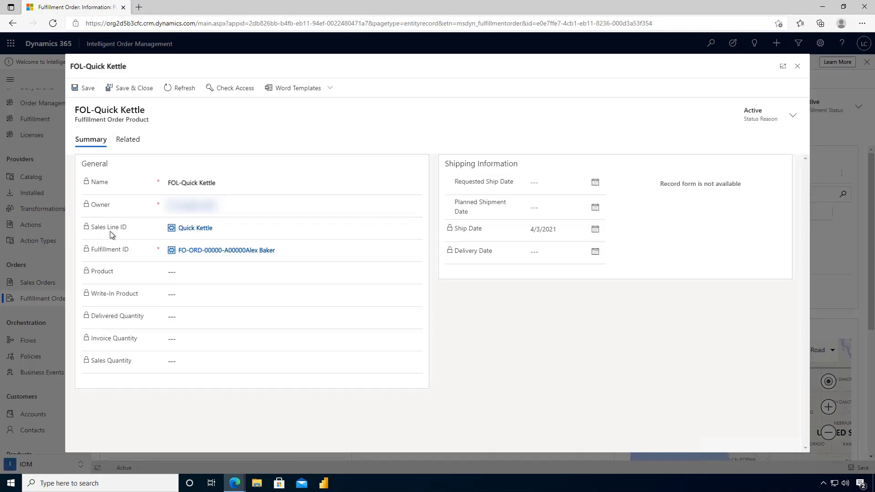
left_click(186, 231)
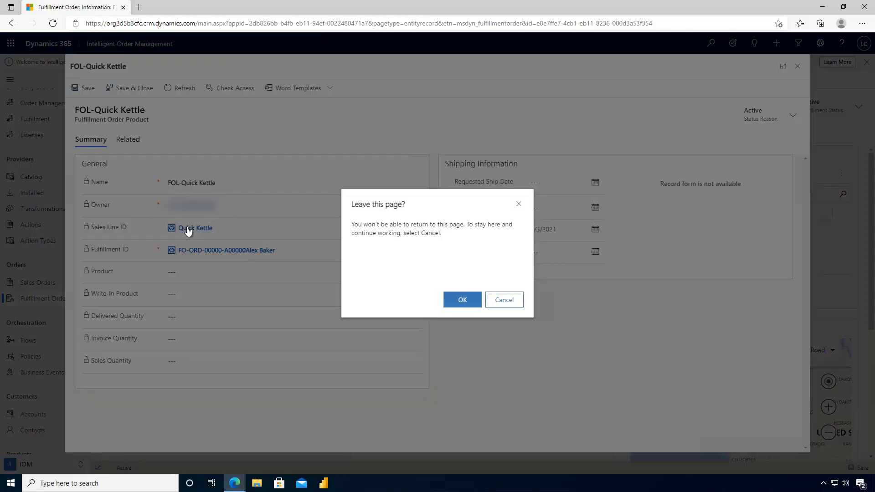
left_click(467, 302)
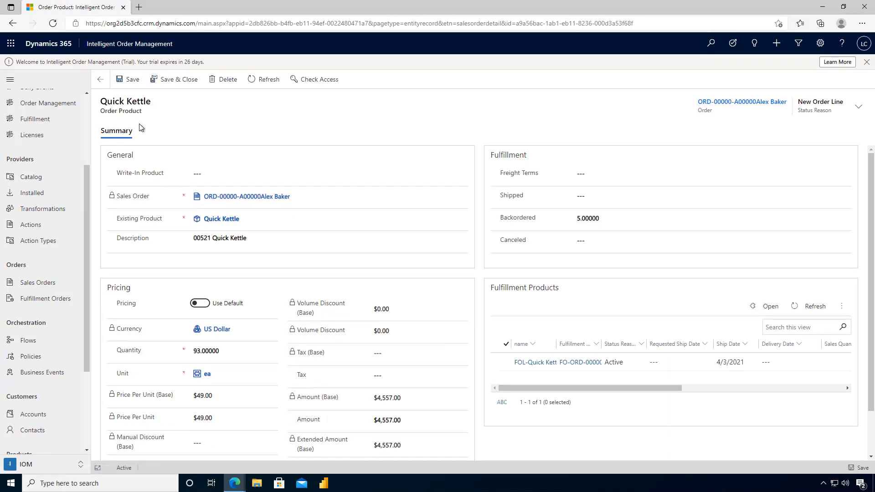
left_click(238, 197)
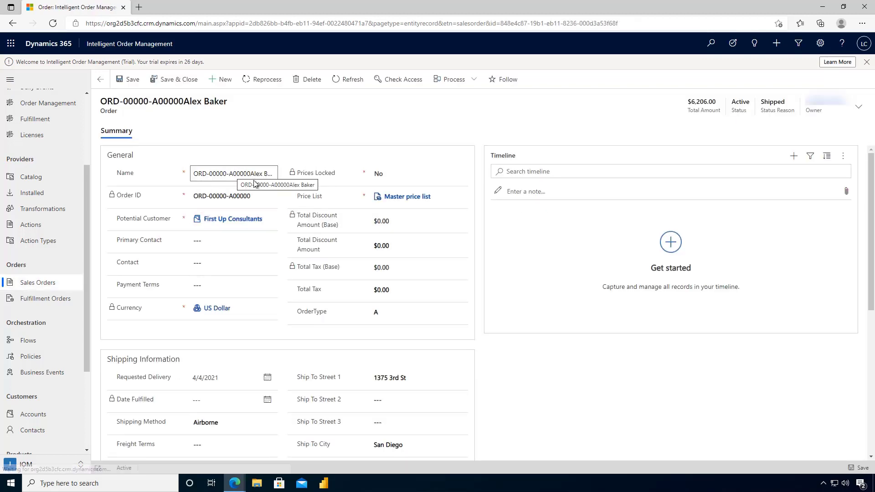
scroll(206, 306, "down", 2)
scroll(225, 381, "down", 3)
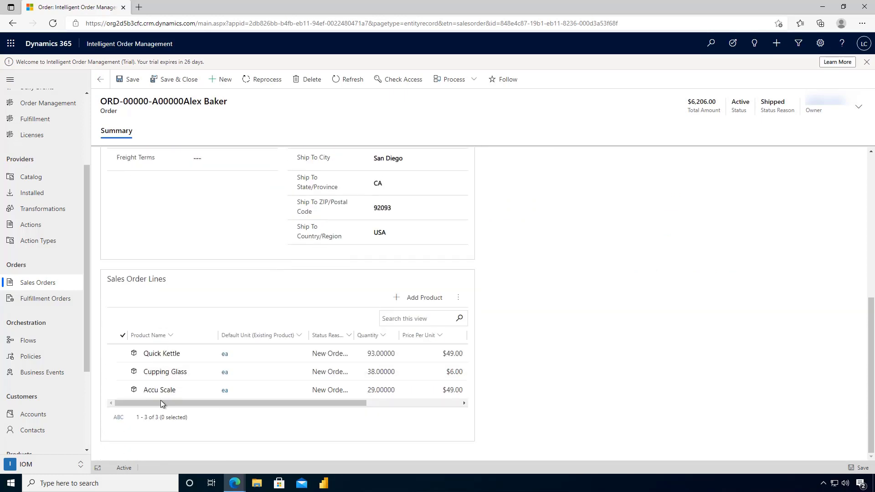
Step: Filter the Sales Orders list's Status Reason column to Shipped only
left_click(39, 282)
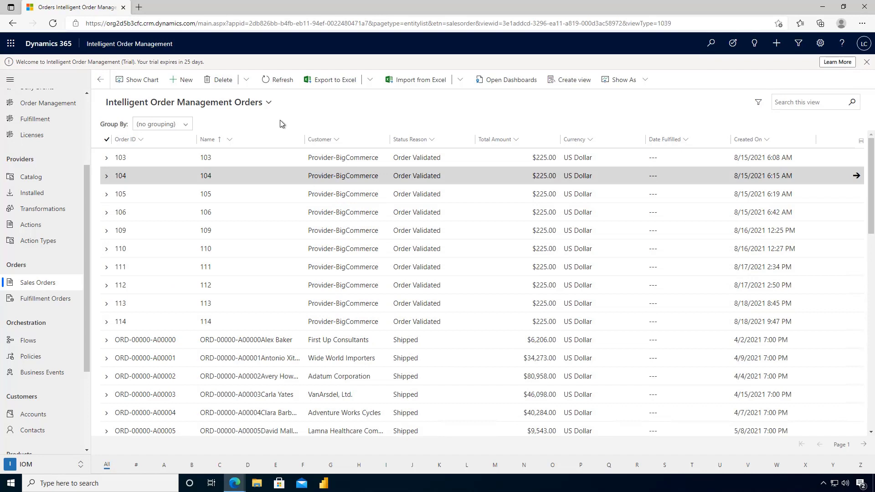
left_click(268, 102)
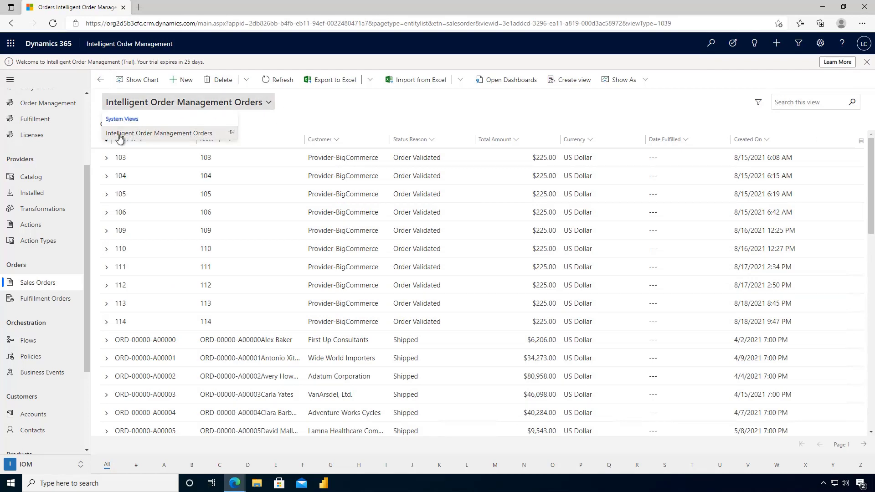
left_click(432, 139)
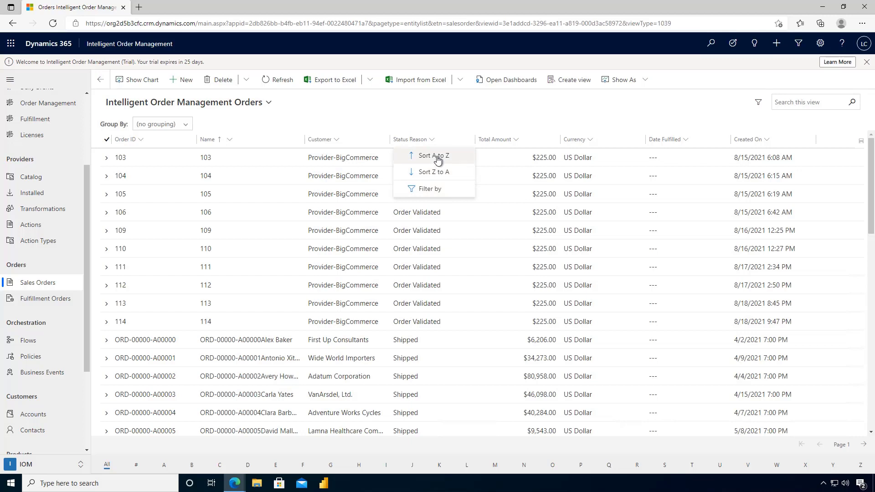
left_click(438, 190)
left_click(425, 209)
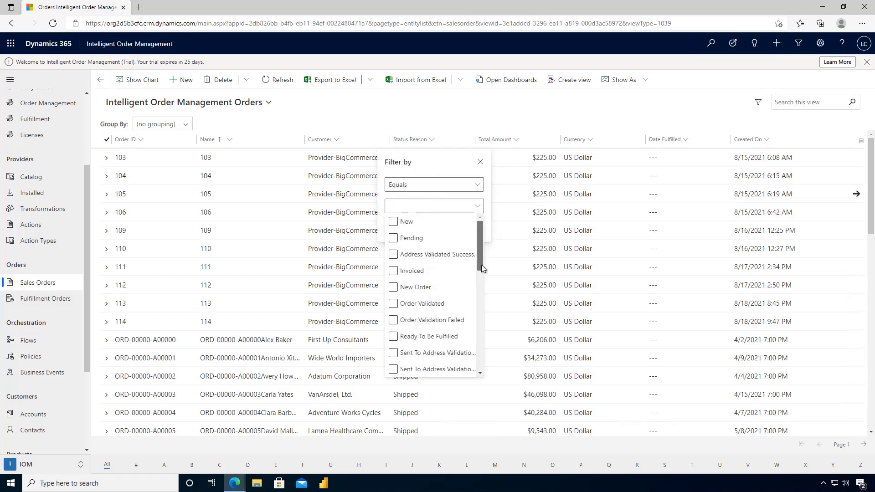
left_click_drag(481, 265, 482, 308)
left_click(395, 301)
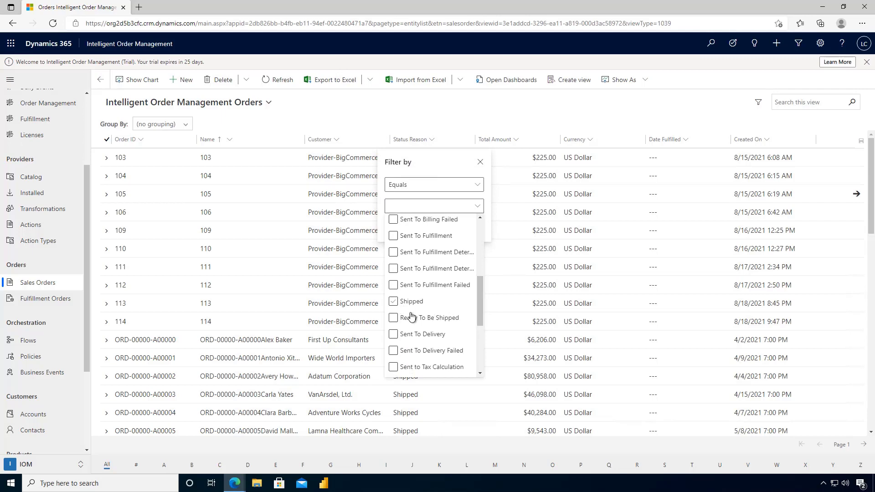
left_click_drag(479, 311, 486, 229)
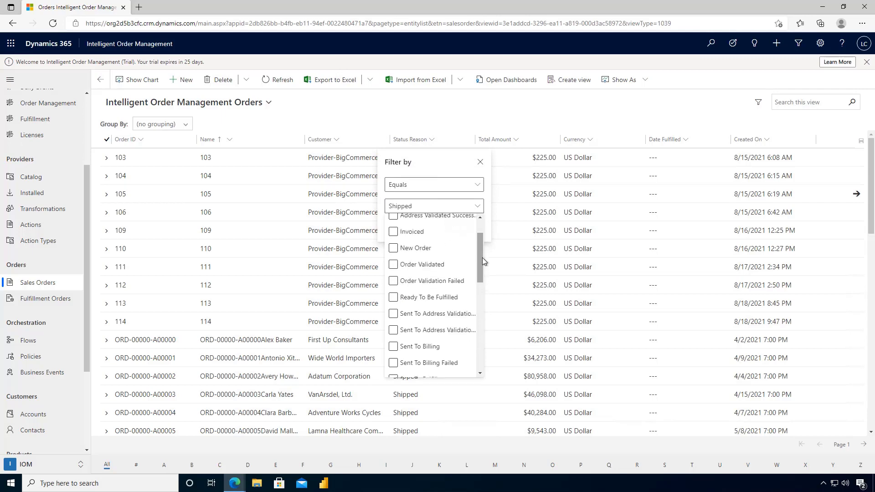
left_click(487, 228)
left_click(458, 229)
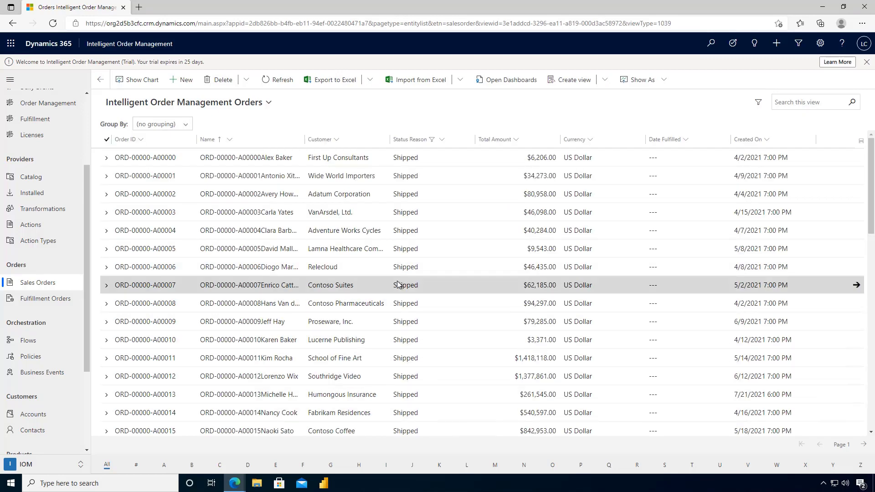
Step: Clear the Shipped filter and sort orders by Status Reason, A to Z
left_click(442, 140)
left_click(410, 203)
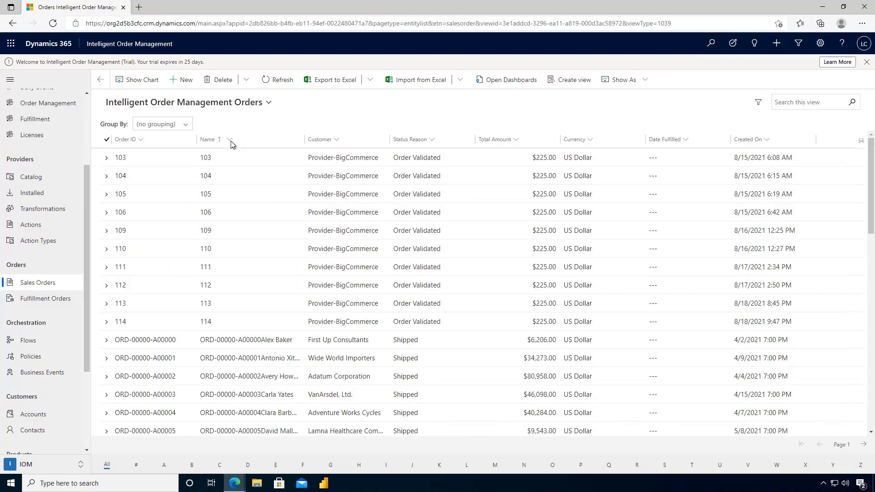
left_click(434, 141)
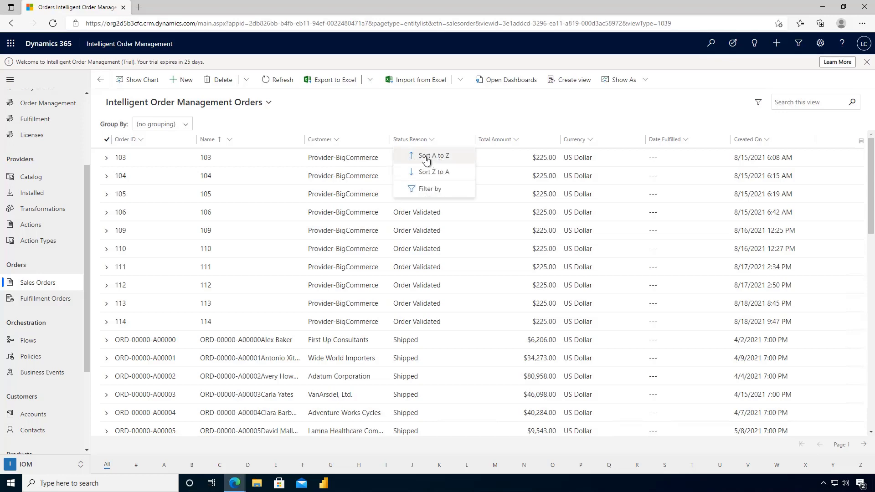
left_click(435, 158)
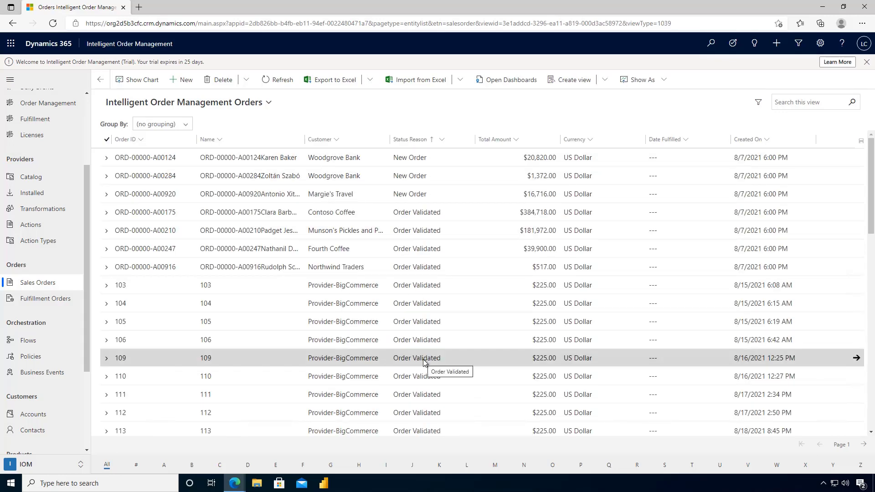
Step: Sort the sales orders by Created On, newest to oldest
left_click(752, 139)
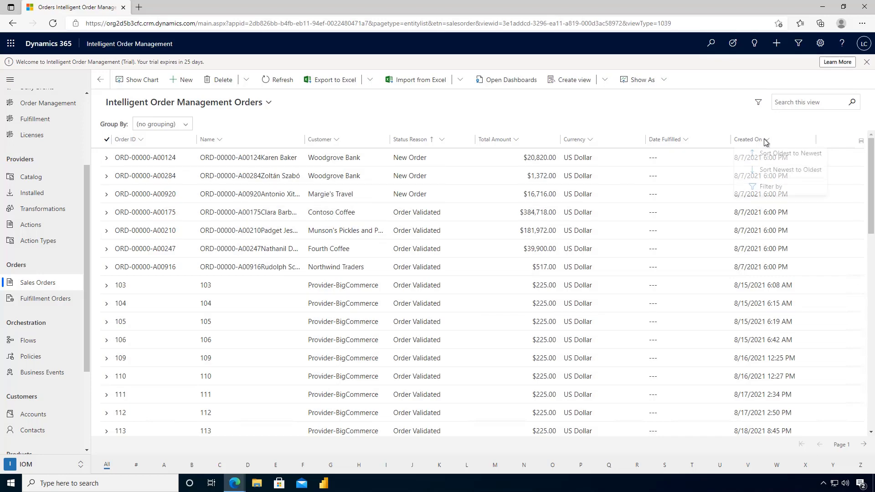
left_click(776, 171)
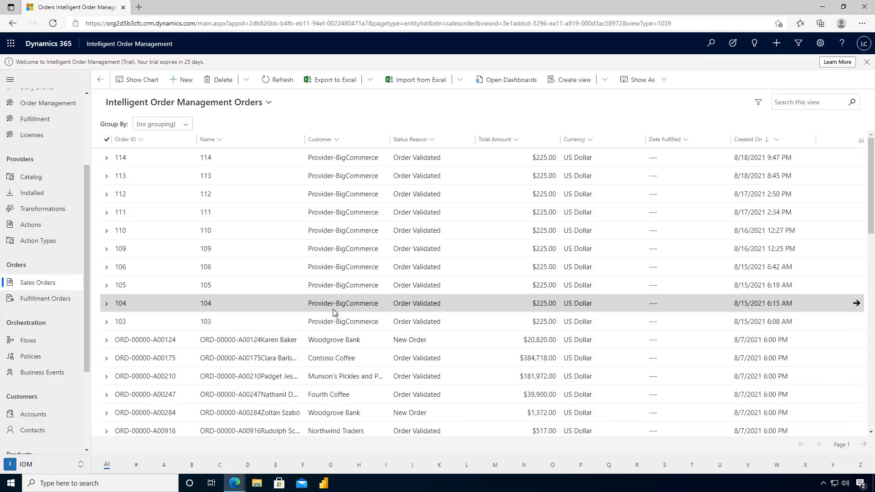
left_click(48, 300)
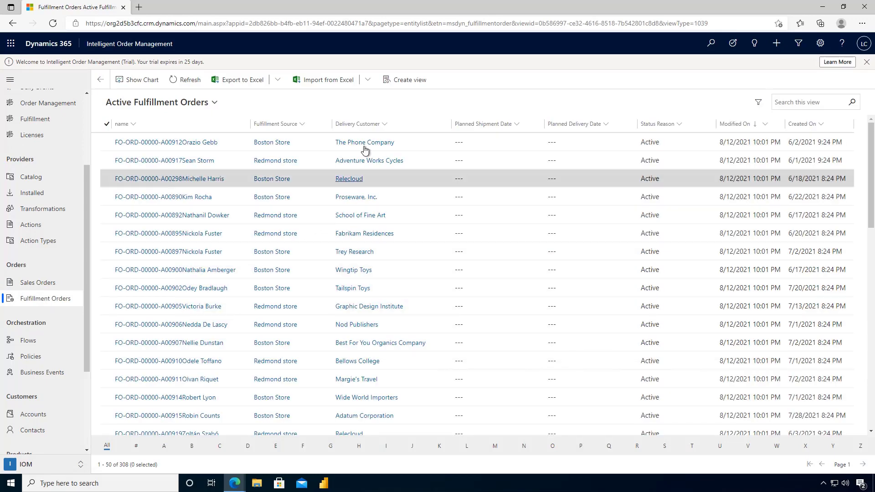
Step: Sort the fulfillment orders list on the Fulfillment Source column, A to Z
left_click(380, 126)
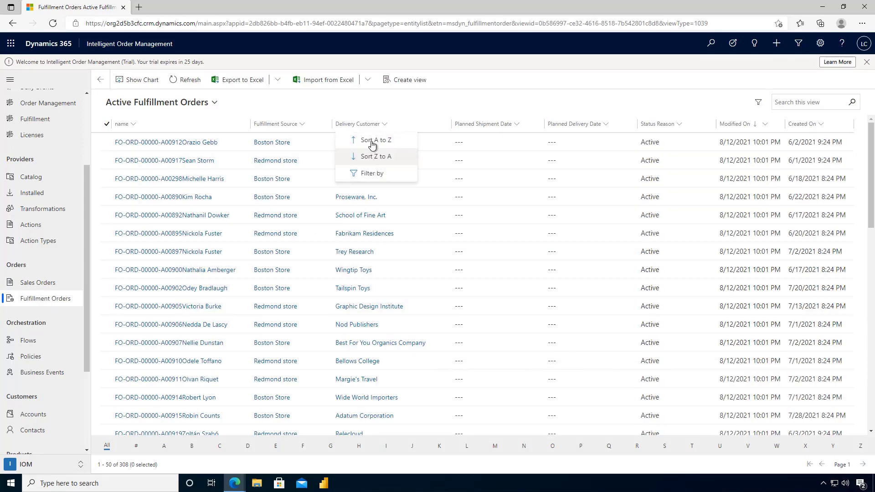
left_click(299, 128)
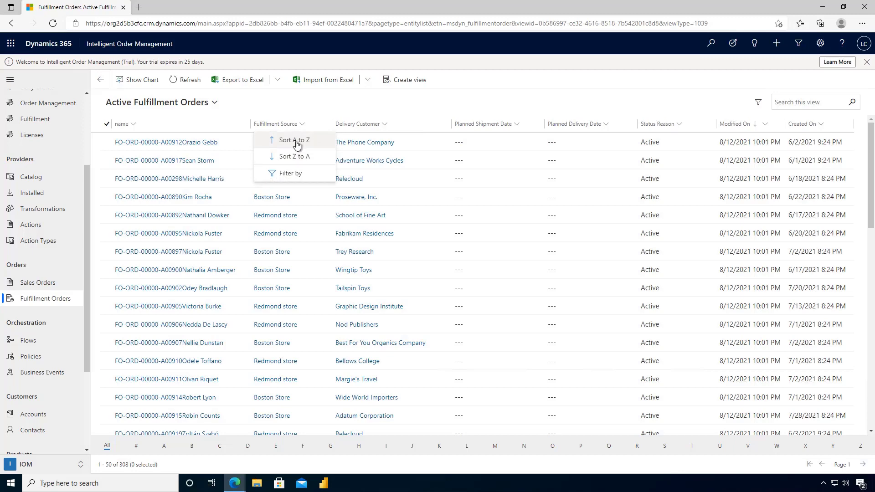
left_click(295, 141)
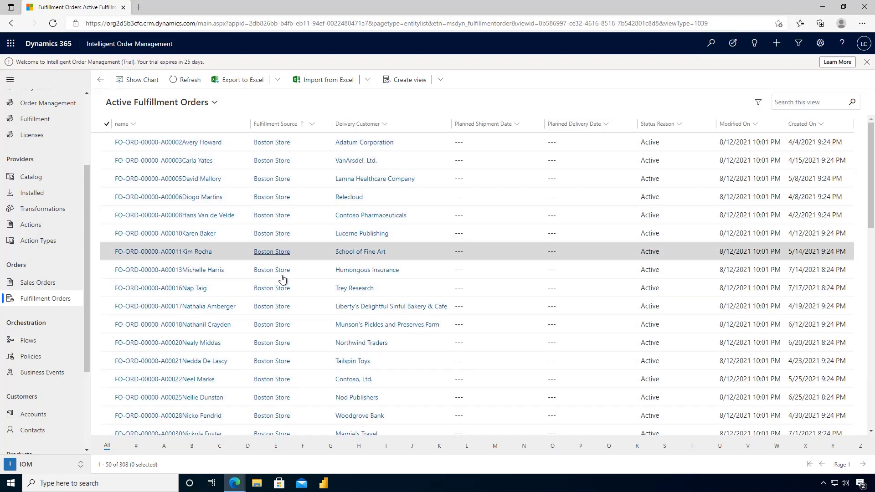
scroll(270, 385, "down", 2)
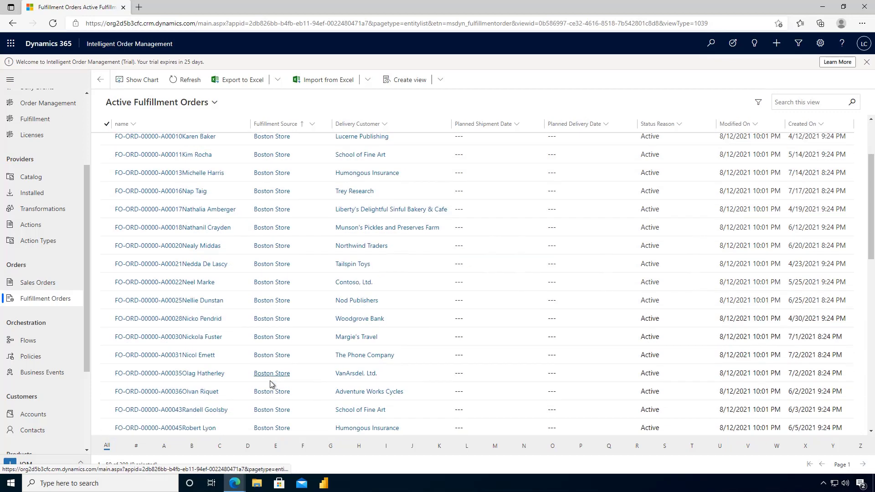
scroll(269, 385, "down", 4)
scroll(270, 385, "down", 2)
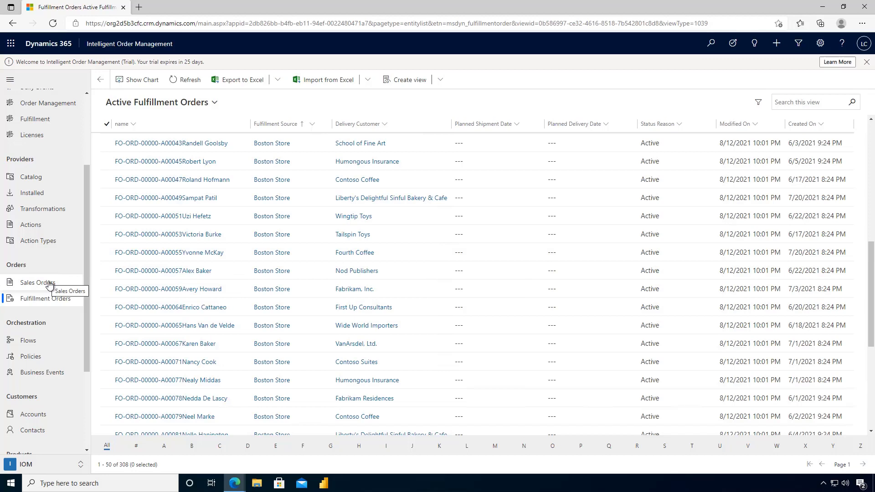
Step: Switch to the Inactive Fulfillment Orders view, then back to Active Fulfillment Orders
left_click(213, 102)
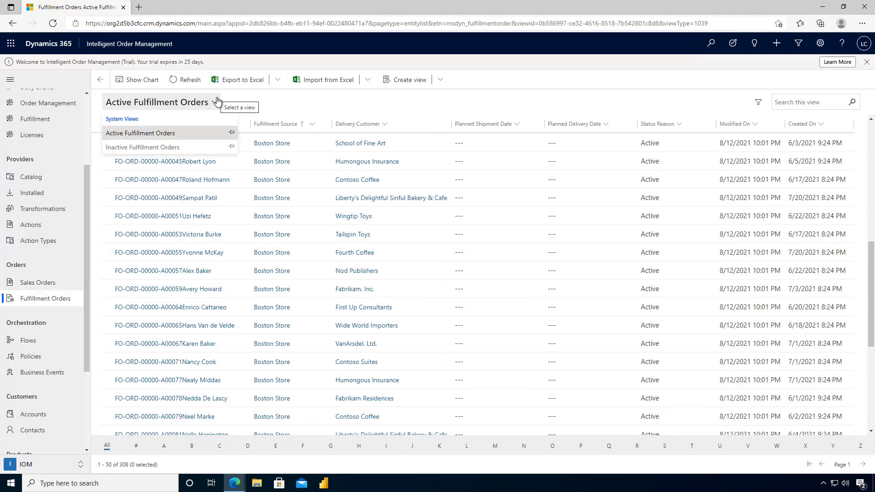
left_click(152, 147)
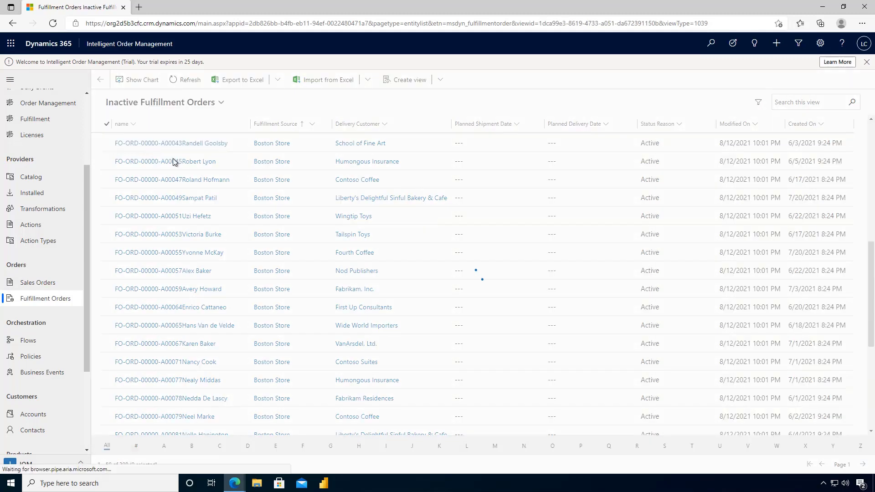
left_click(221, 104)
left_click(160, 134)
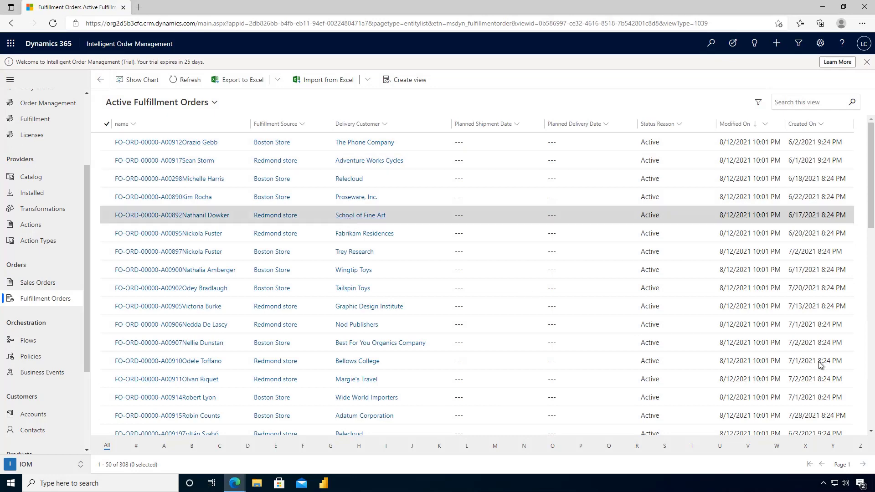
scroll(67, 190, "up", 1)
Step: Open the Daily Events dashboard under Insights
left_click(46, 155)
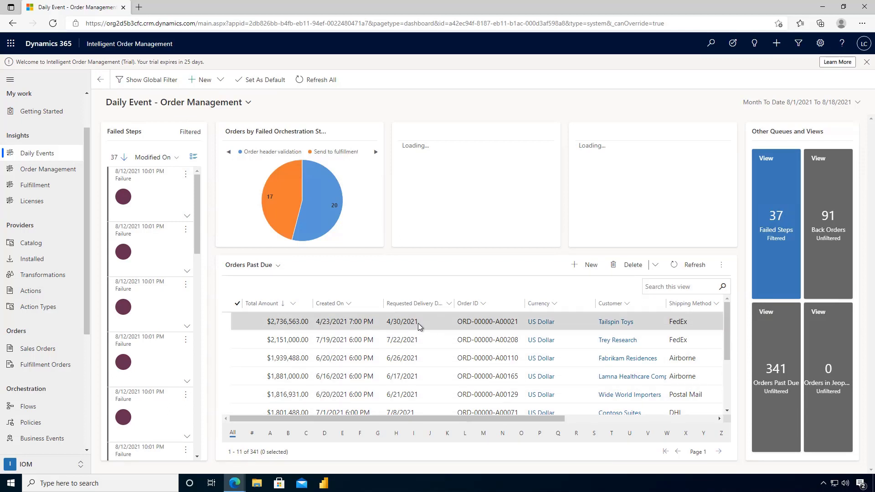
scroll(481, 335, "down", 2)
scroll(478, 361, "down", 2)
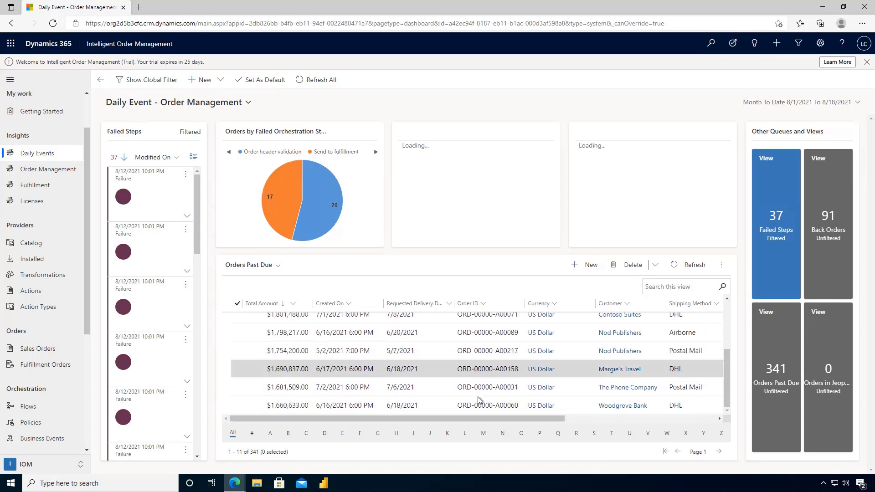
scroll(476, 393, "up", 2)
scroll(476, 383, "up", 2)
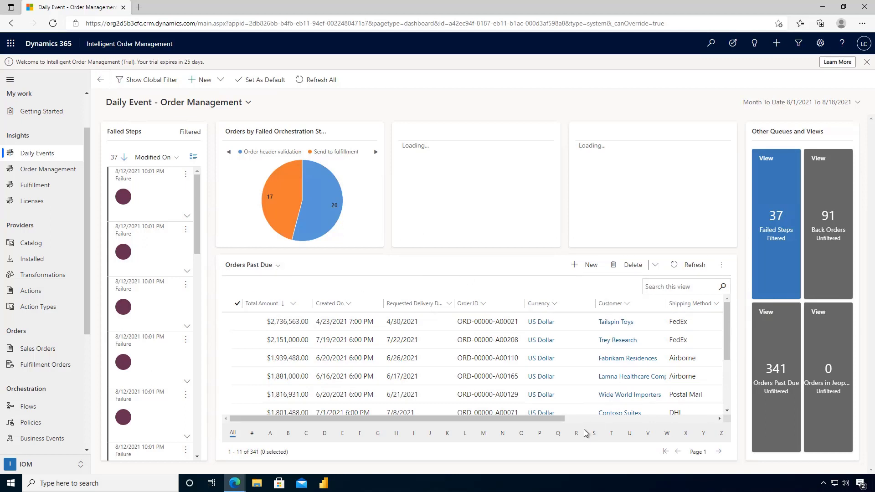
scroll(78, 187, "up", 2)
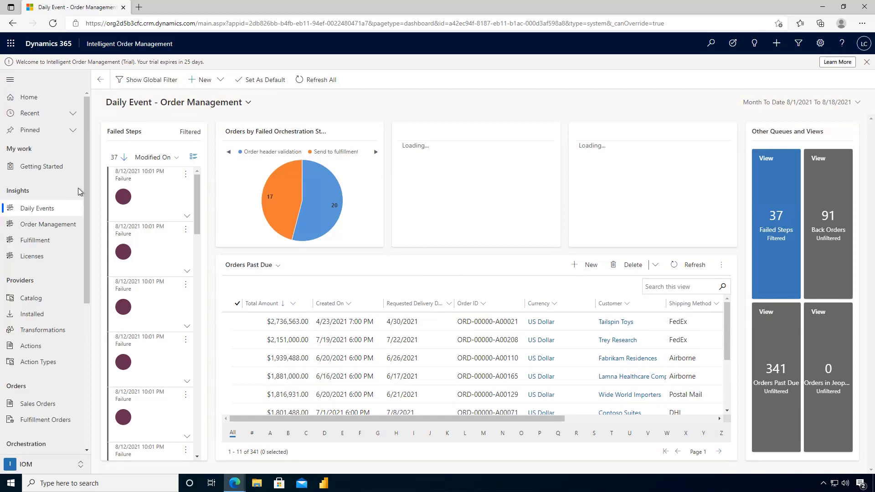
left_click(120, 45)
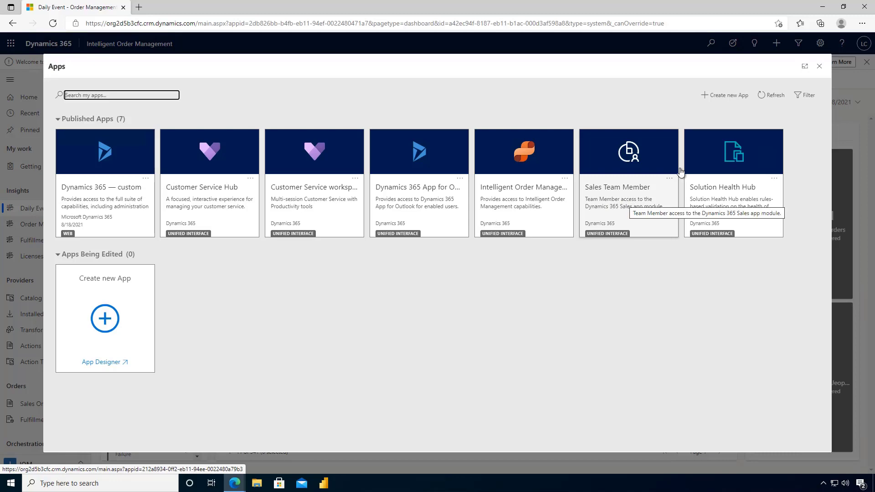
left_click(820, 66)
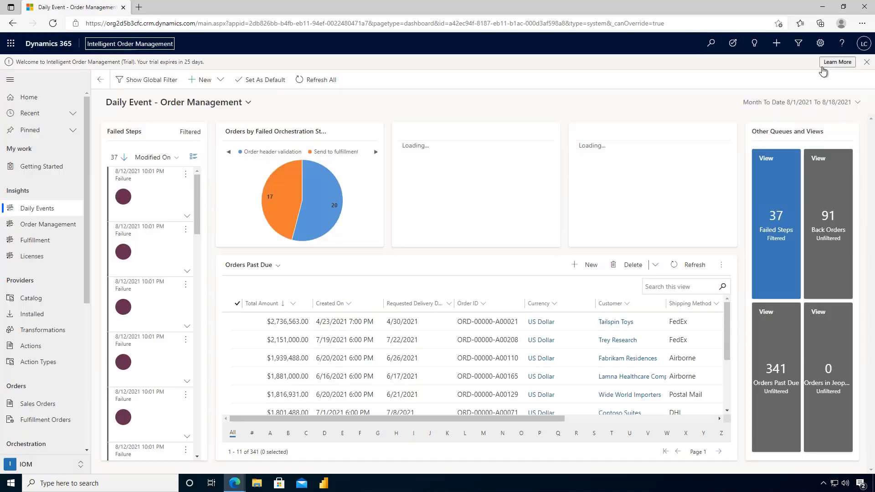
left_click_drag(89, 236, 92, 370)
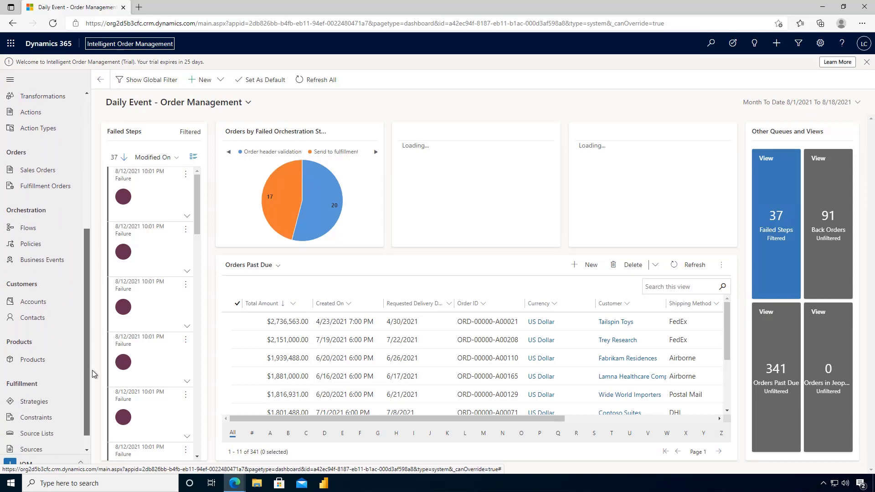
Step: Open the First Up Consultants account and list its related Fulfillment Orders
left_click(30, 306)
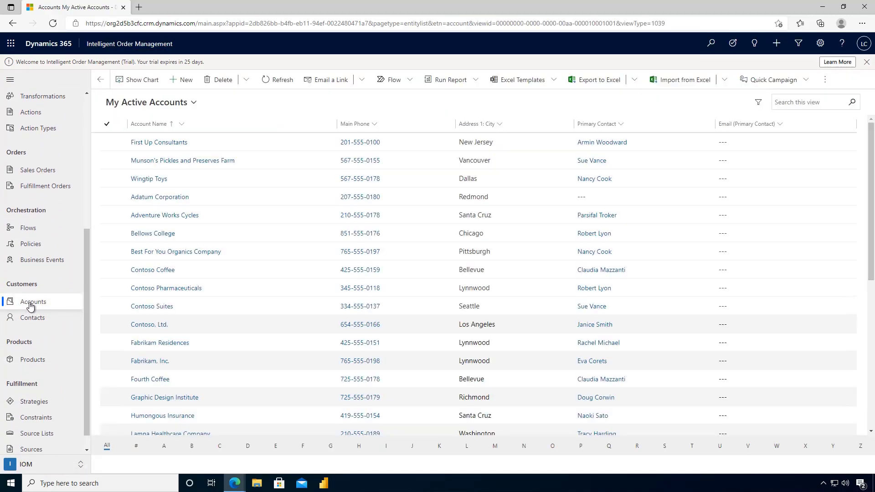
left_click(150, 143)
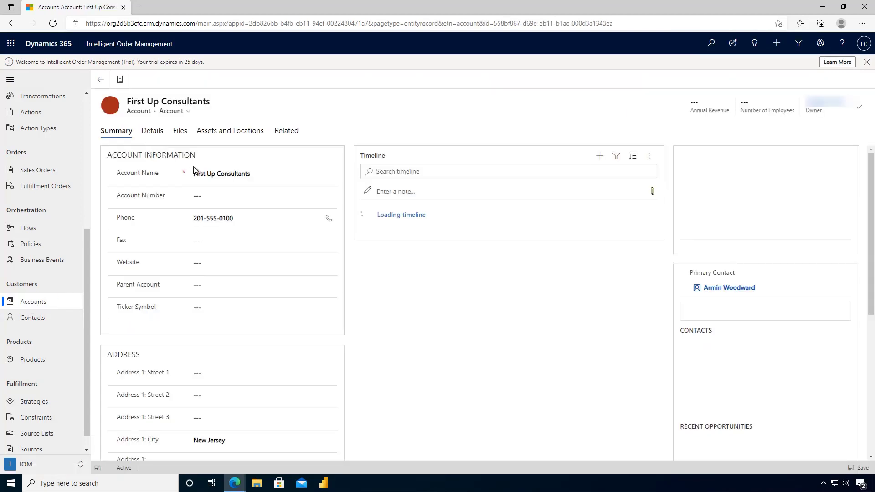
left_click(286, 130)
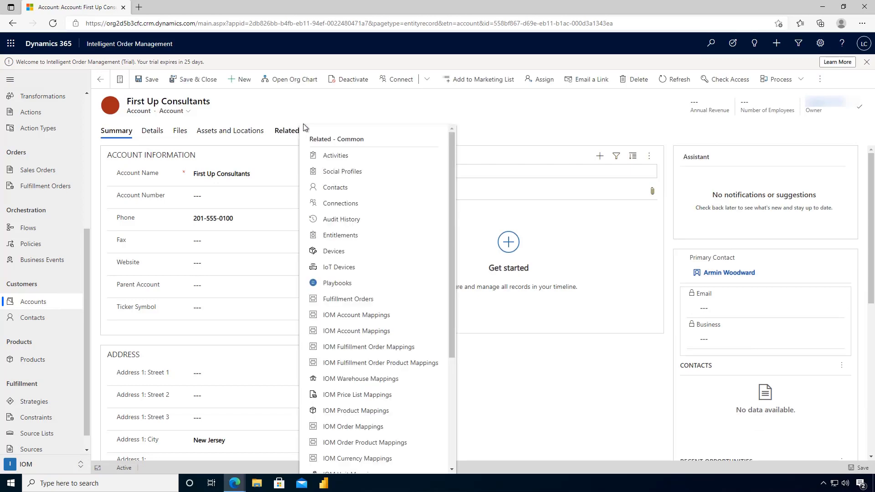
scroll(432, 231, "down", 2)
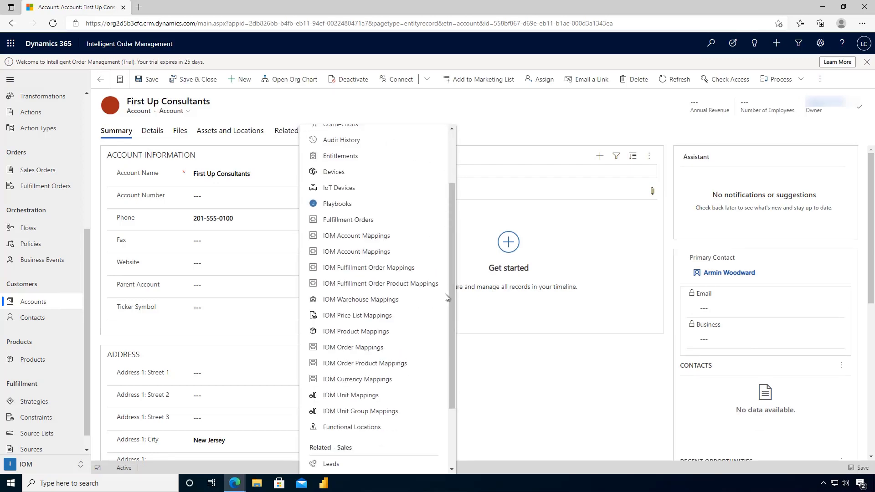
scroll(447, 297, "down", 2)
scroll(446, 307, "down", 2)
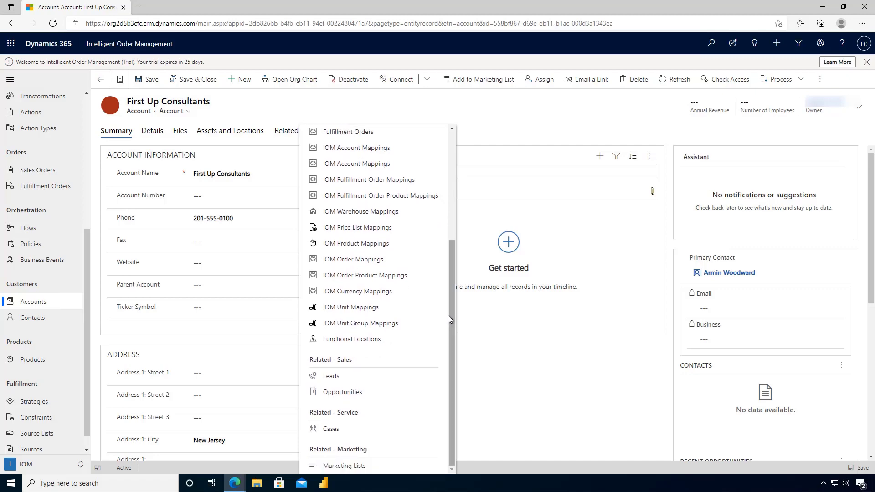
scroll(448, 337, "up", 3)
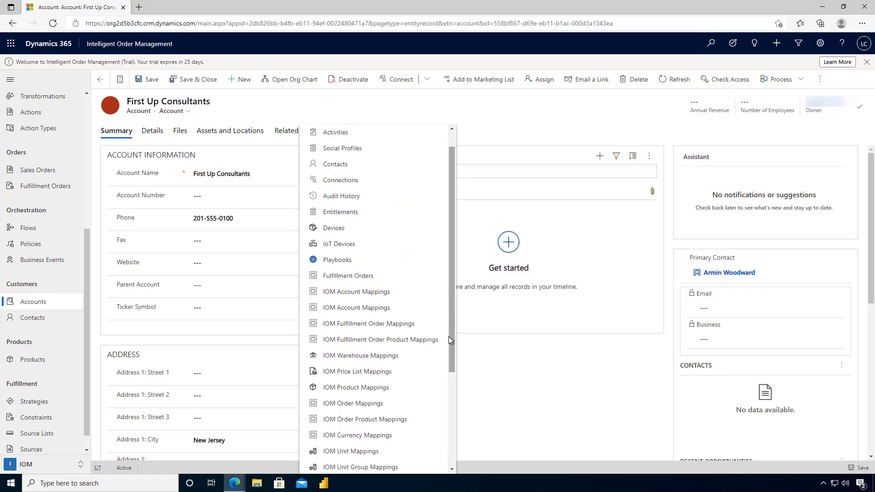
left_click(349, 299)
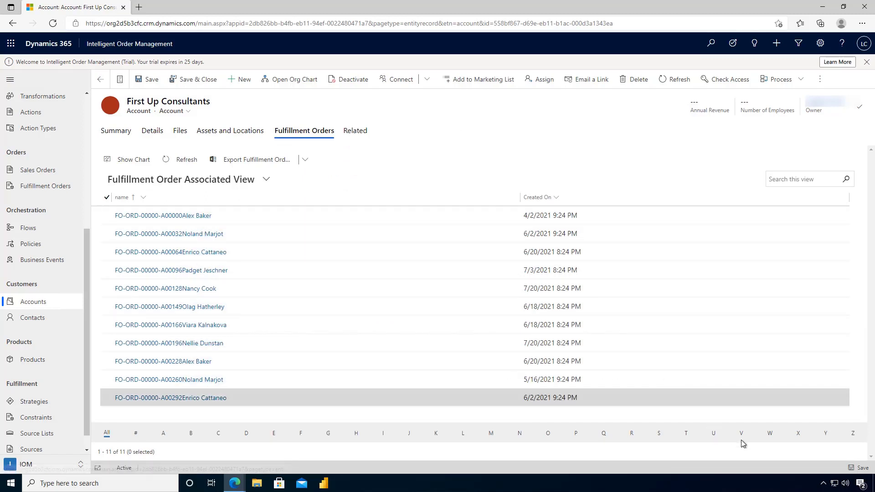
Step: Open the Accu Scale product from the Products list and view its related record types
left_click(29, 361)
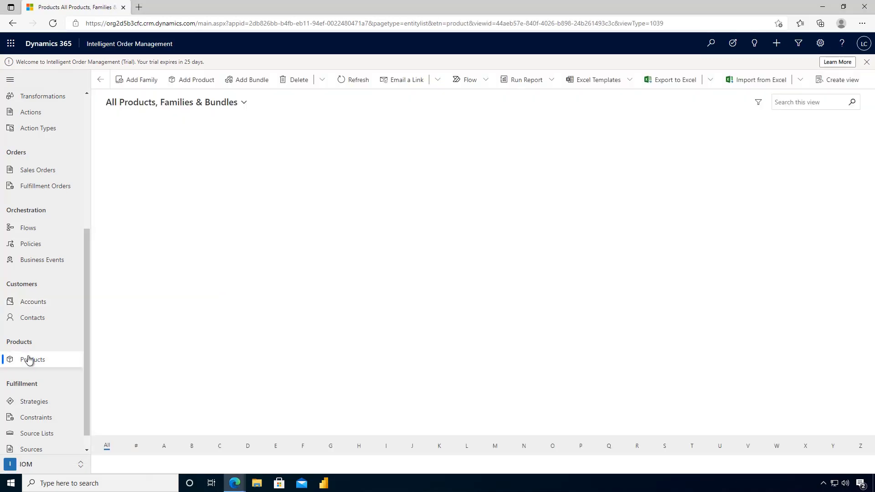
left_click(144, 143)
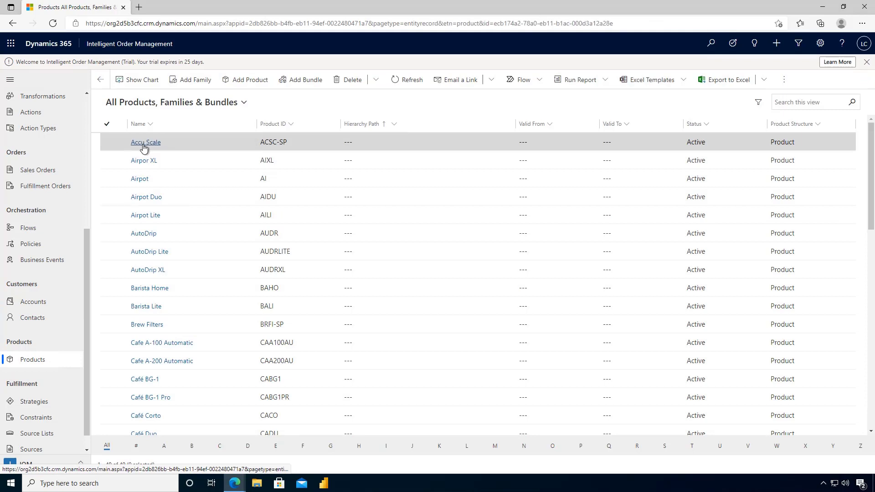
left_click(320, 132)
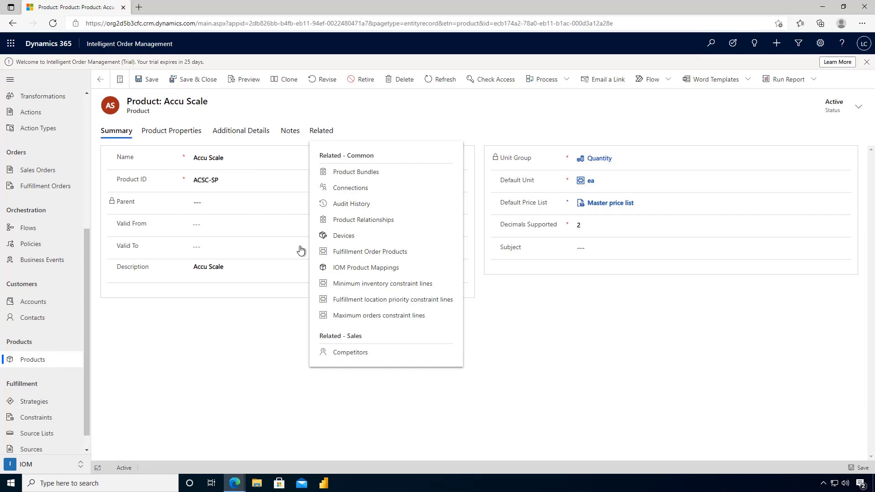
left_click_drag(87, 300, 90, 232)
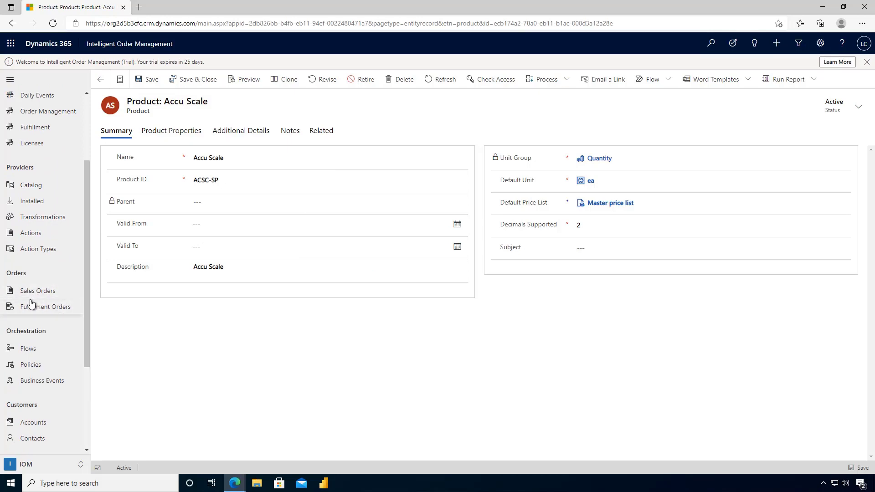
Step: Go to Sales Orders under Orders in the left navigation
left_click(30, 296)
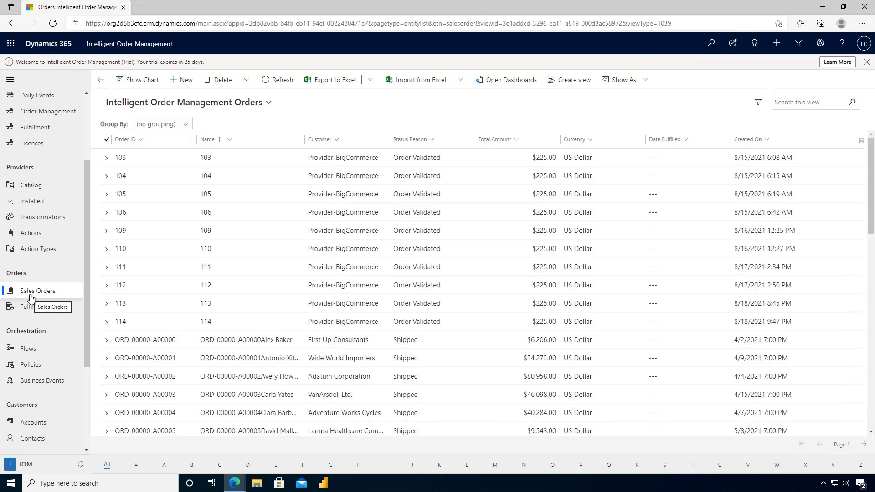